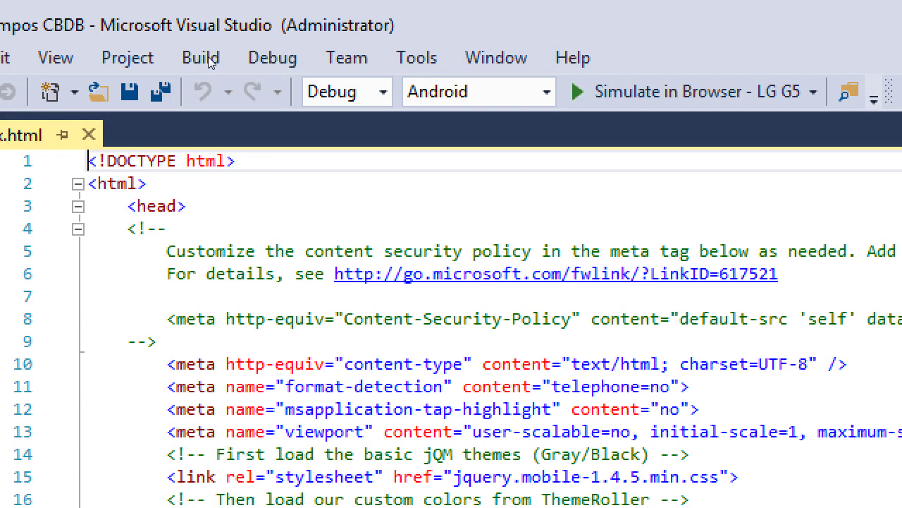
- Preview the Release build configuration, keep Debug, and minimize Visual Studio to show the desktop
key("alt+Down")
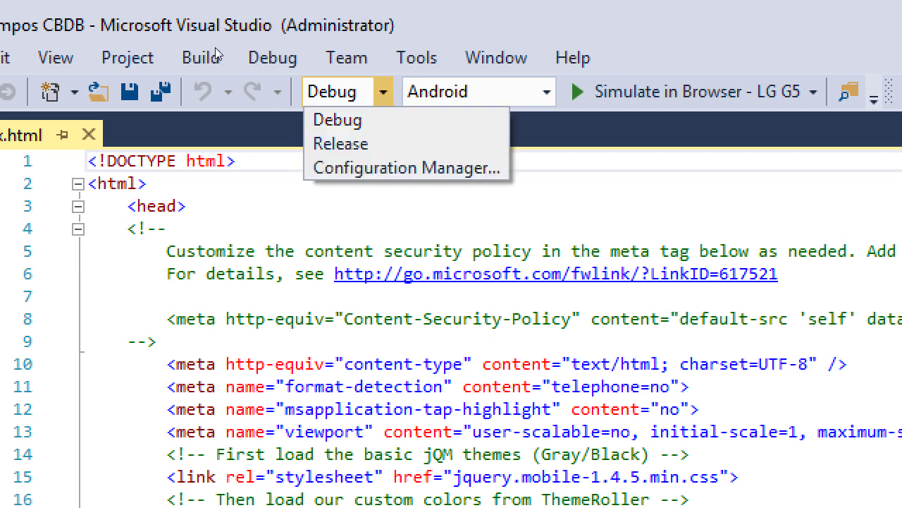
key("Down")
key("Up")
key("Return")
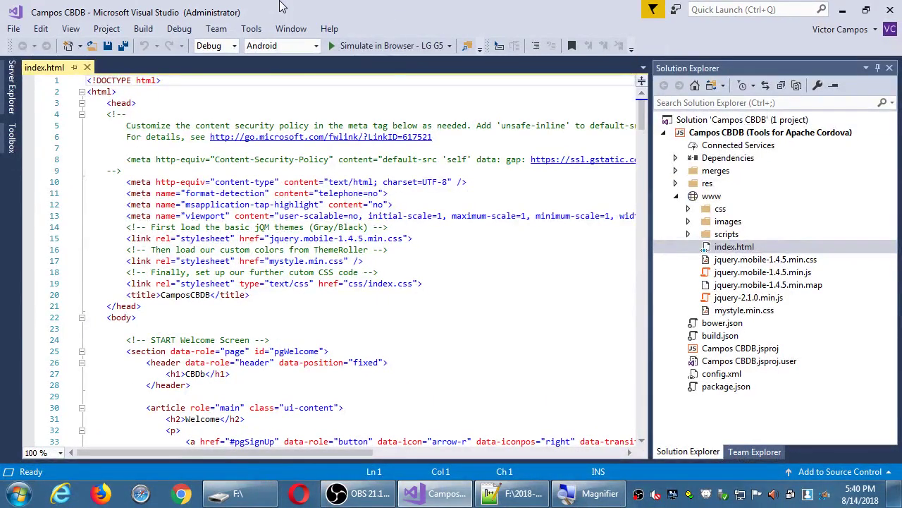
key("super+d")
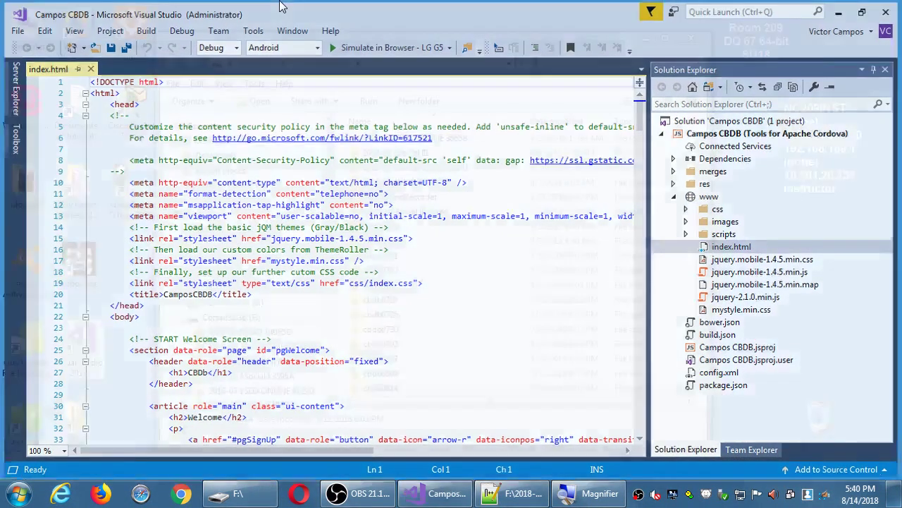
- Maximize the F: drive Explorer window and browse to classroom data (Z:) > Campos MAD III
left_click(222, 497)
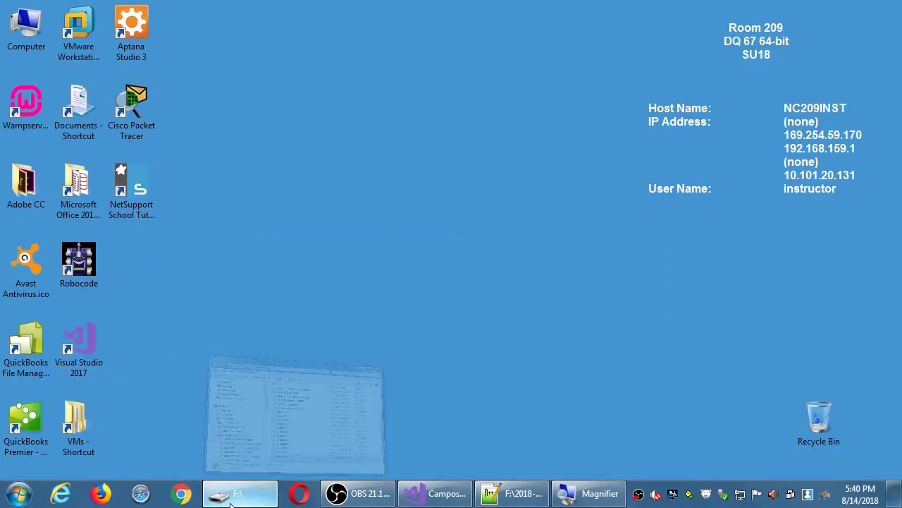
double_click(479, 44)
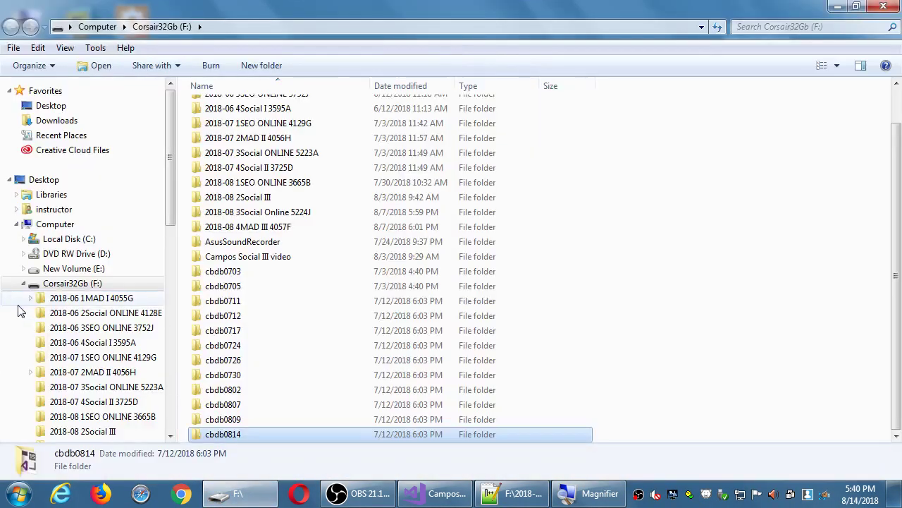
left_click(24, 284)
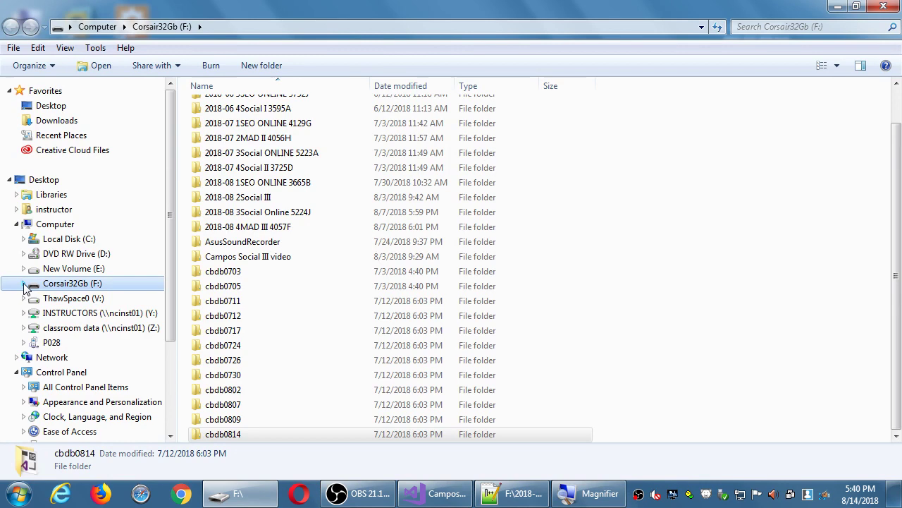
left_click(47, 224)
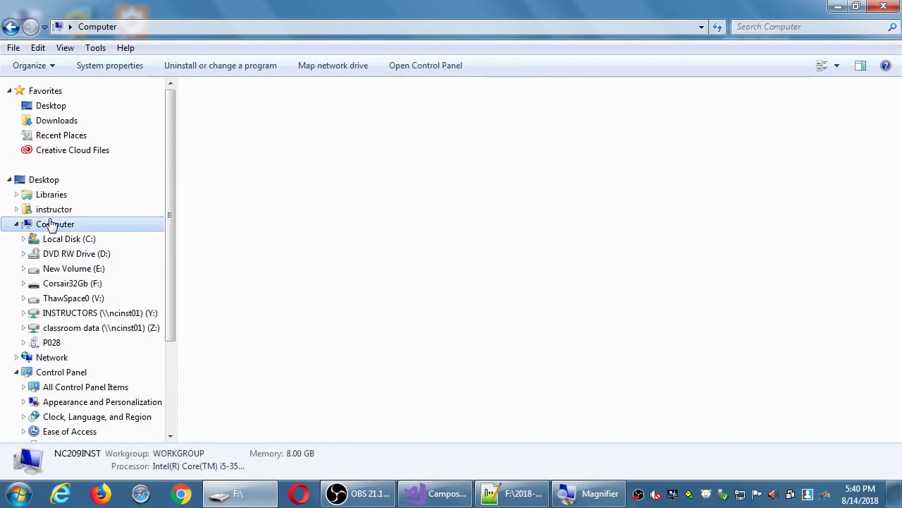
double_click(444, 249)
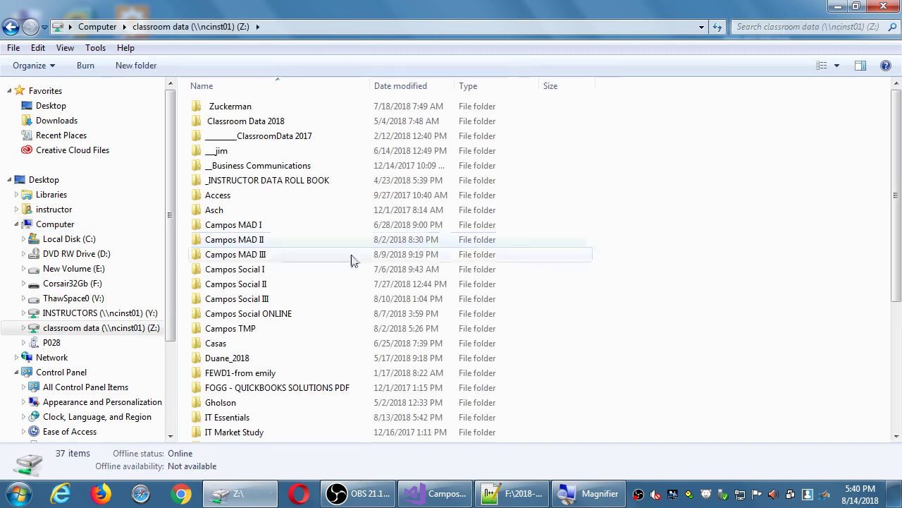
double_click(258, 254)
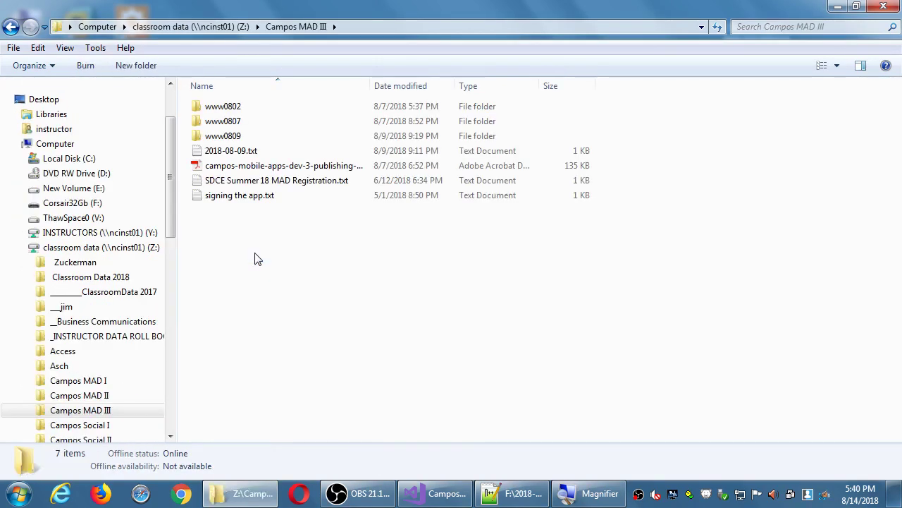
- Open signing the app.txt and select its Cordova publishing link
double_click(244, 195)
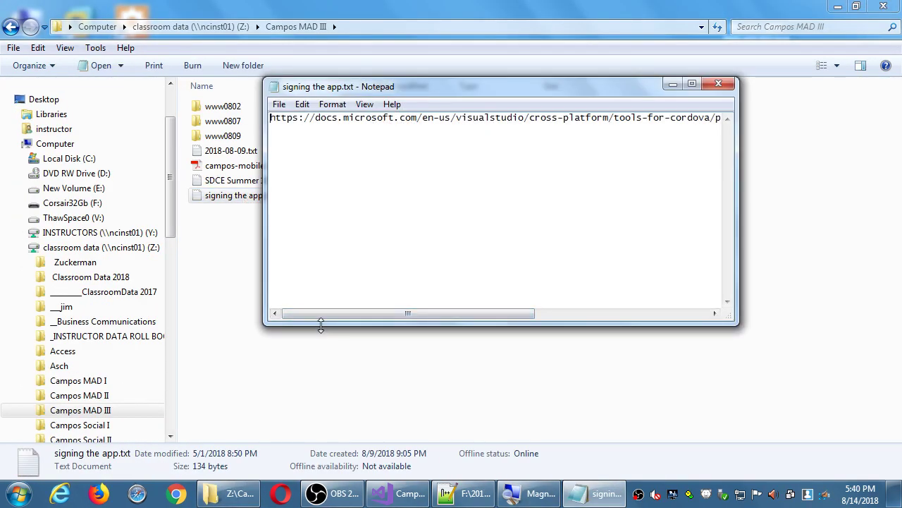
key("ctrl+a")
key("ctrl+c")
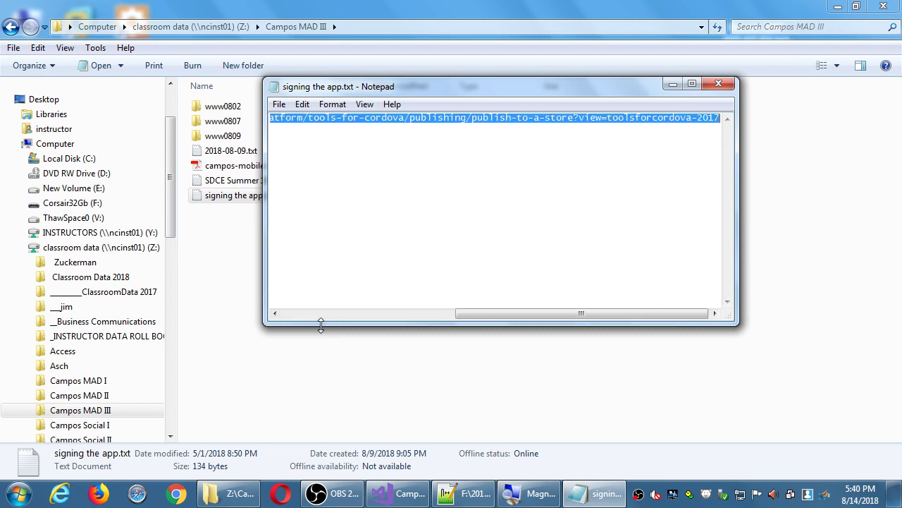
key("ctrl+Home")
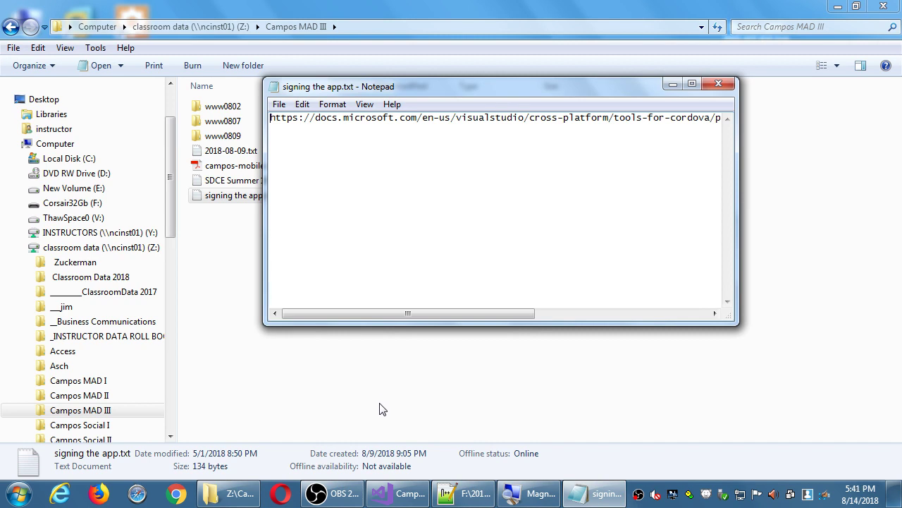
- Open Chrome and load the pasted Microsoft Cordova publishing URL
left_click(174, 495)
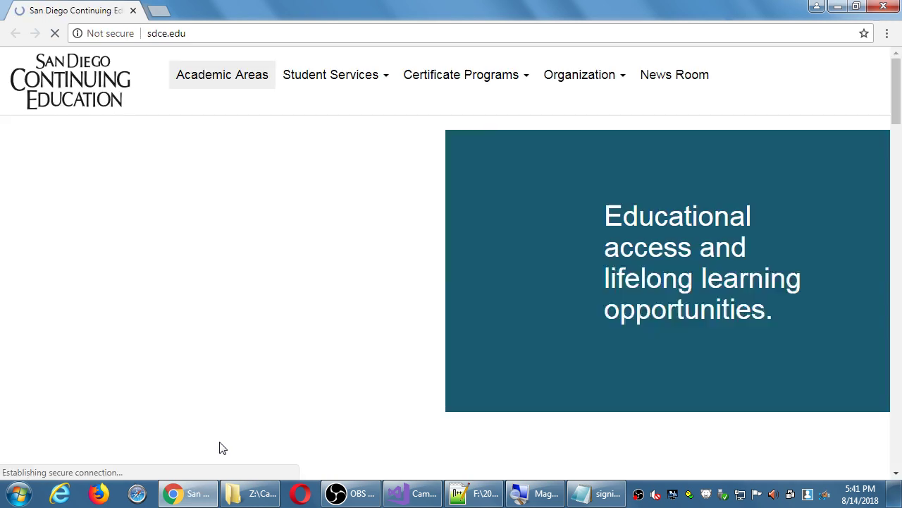
key("ctrl+v")
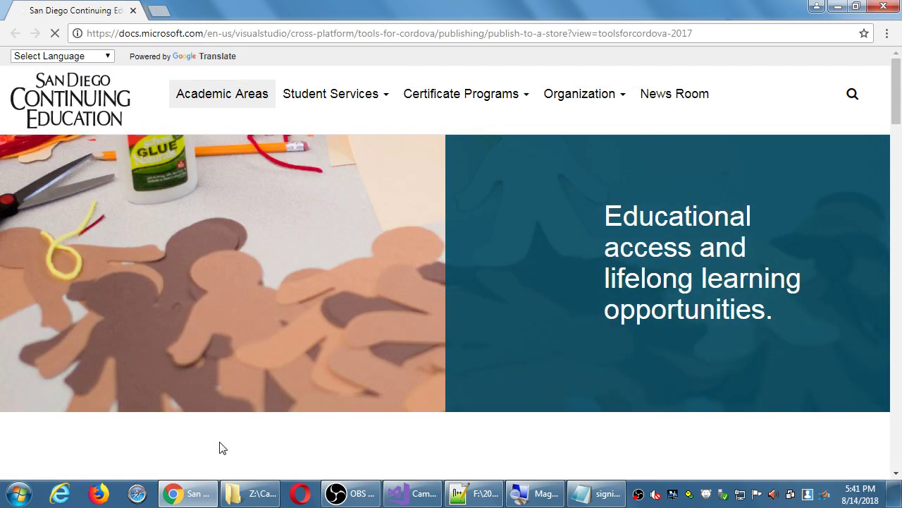
key("Return")
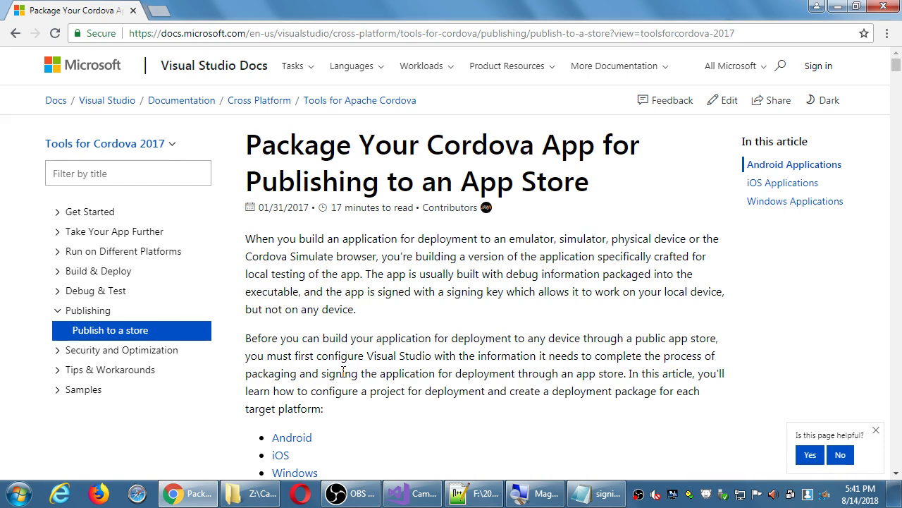
- Scroll past the config.xml examples to the Android settings list (Version Code, API levels)
scroll(420, 340, "down", 6)
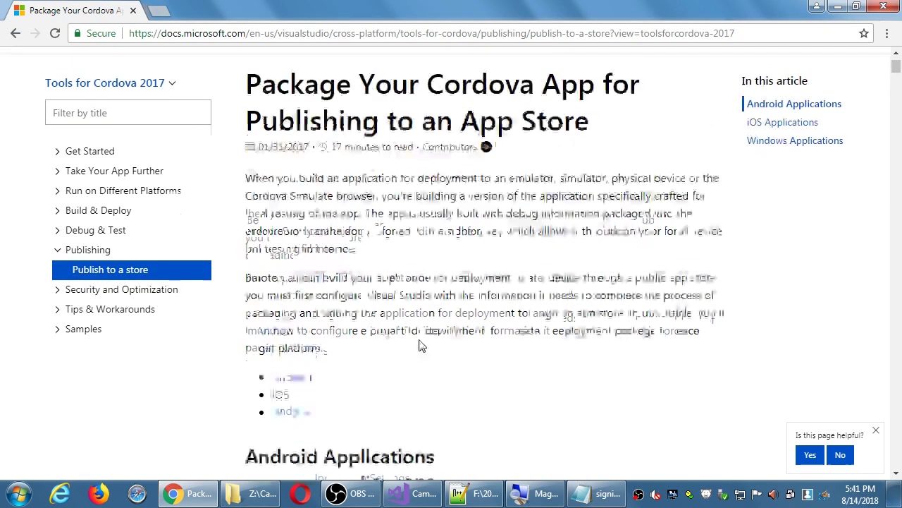
scroll(420, 340, "up", 6)
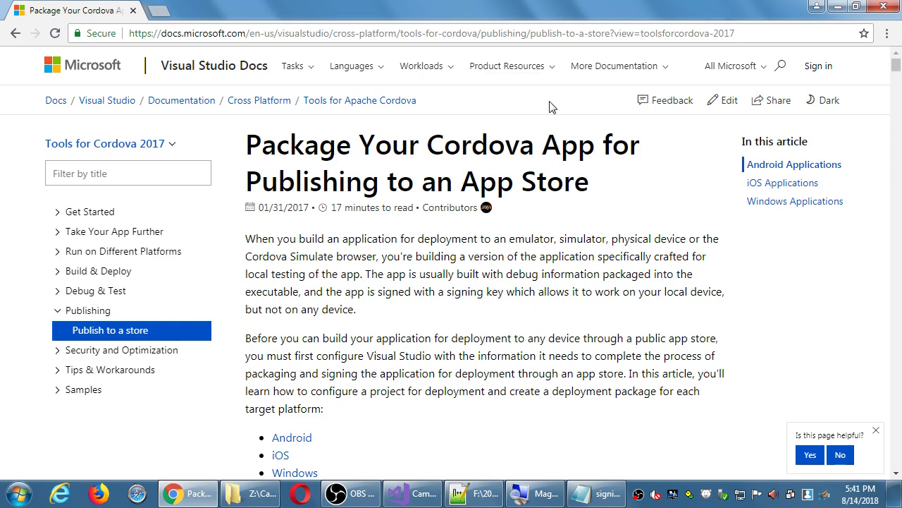
scroll(386, 192, "down", 4)
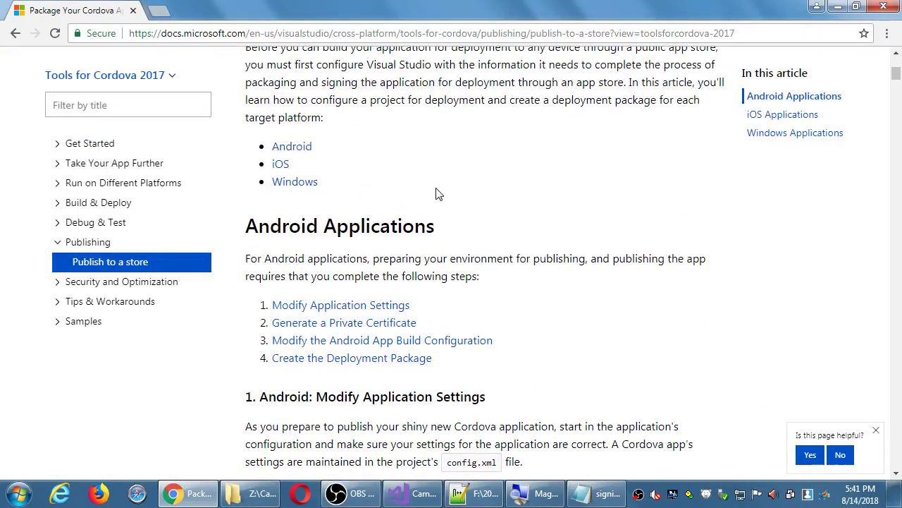
scroll(437, 194, "down", 2)
scroll(442, 197, "down", 1)
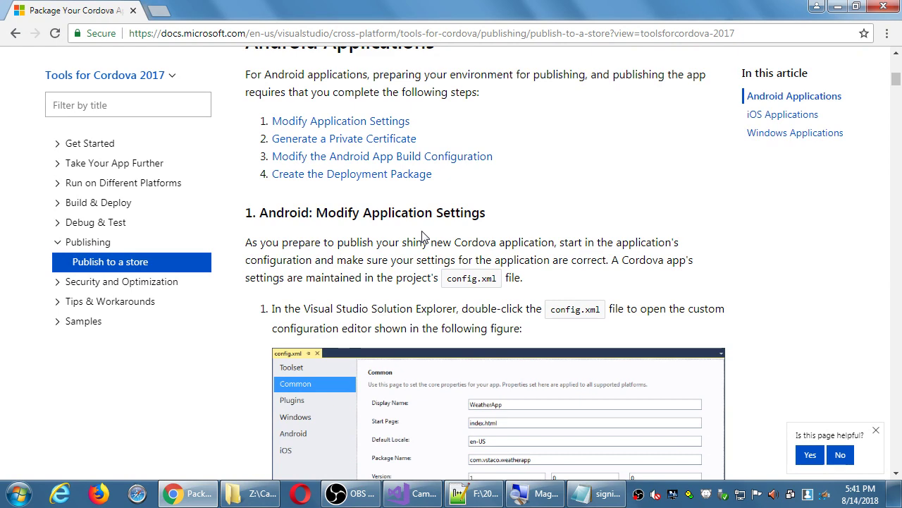
scroll(423, 236, "down", 2)
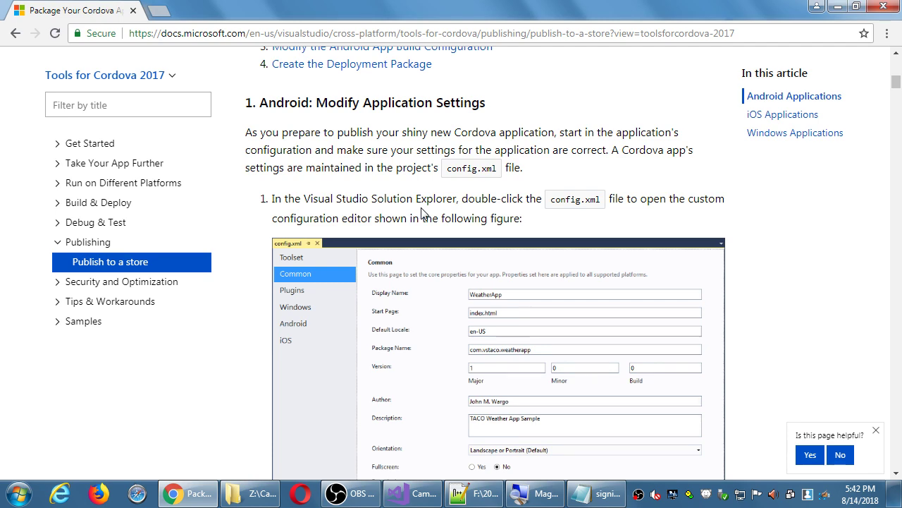
scroll(423, 212, "down", 3)
scroll(423, 213, "down", 6)
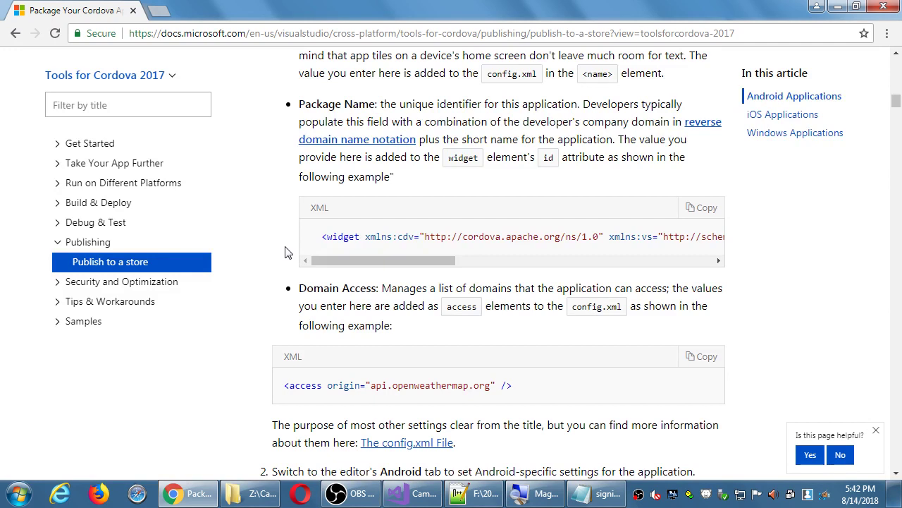
scroll(796, 328, "up", 1)
scroll(796, 329, "down", 8)
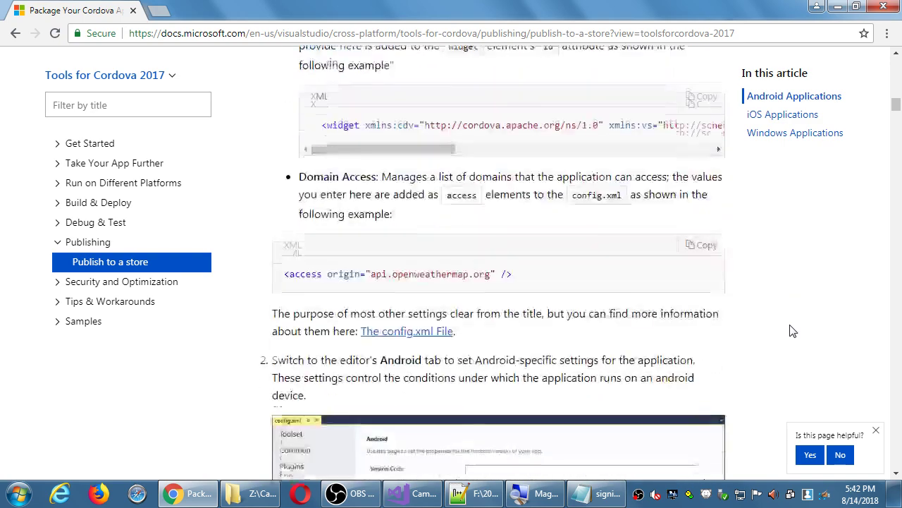
scroll(792, 311, "down", 3)
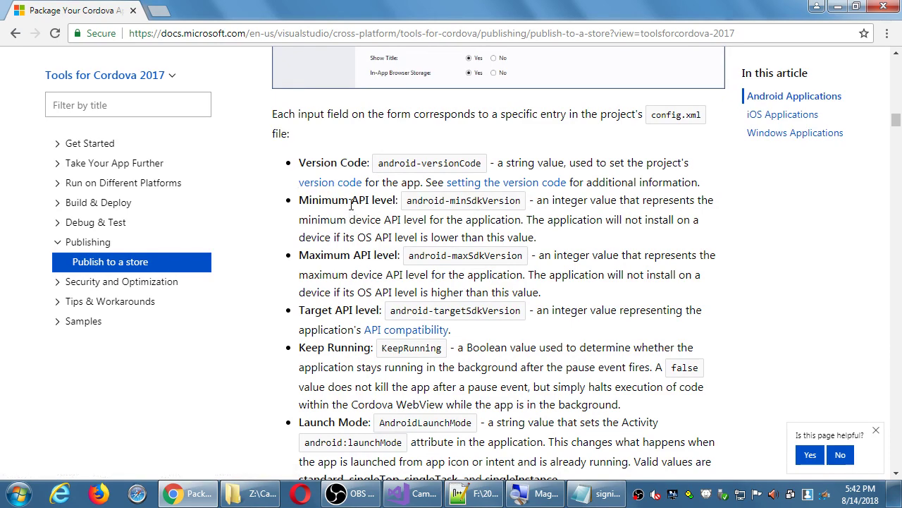
- Scroll to '2. Android: Generate a Private Certificate' and bring the signing the app.txt note forward
scroll(352, 206, "down", 1)
scroll(352, 205, "down", 3)
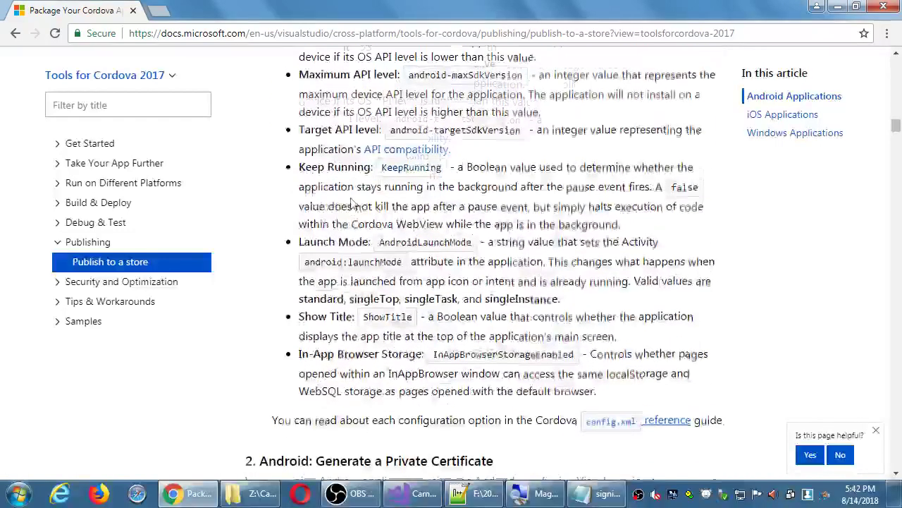
scroll(351, 199, "down", 3)
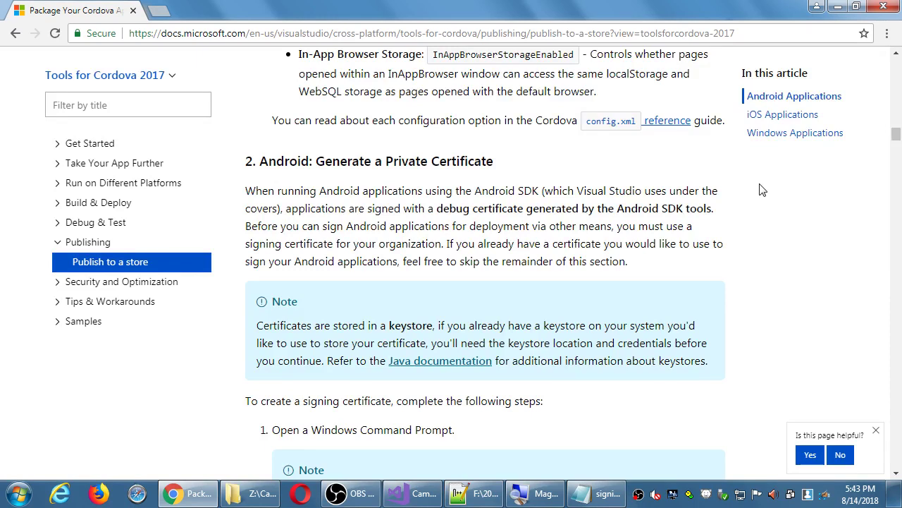
left_click(599, 493)
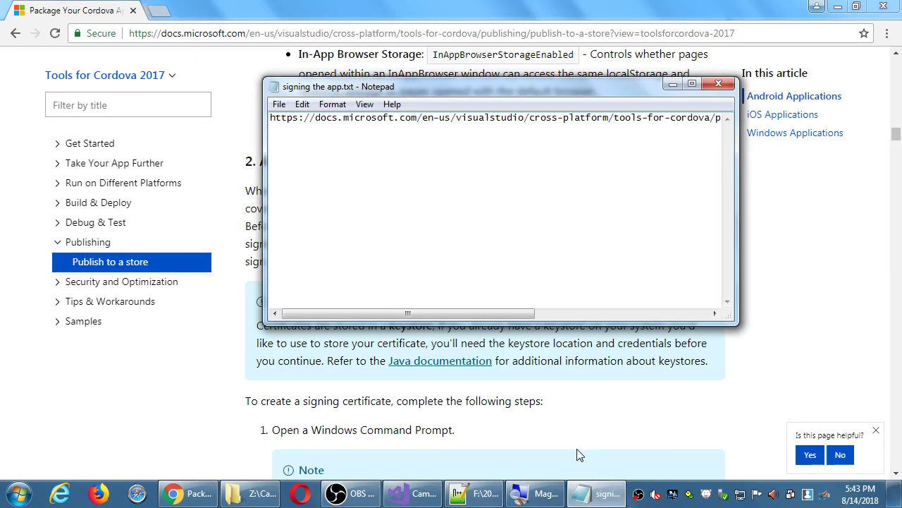
- In 2018-08-14.txt, write 'Before we can publish our app to the App Stores (Android),'
left_click(484, 494)
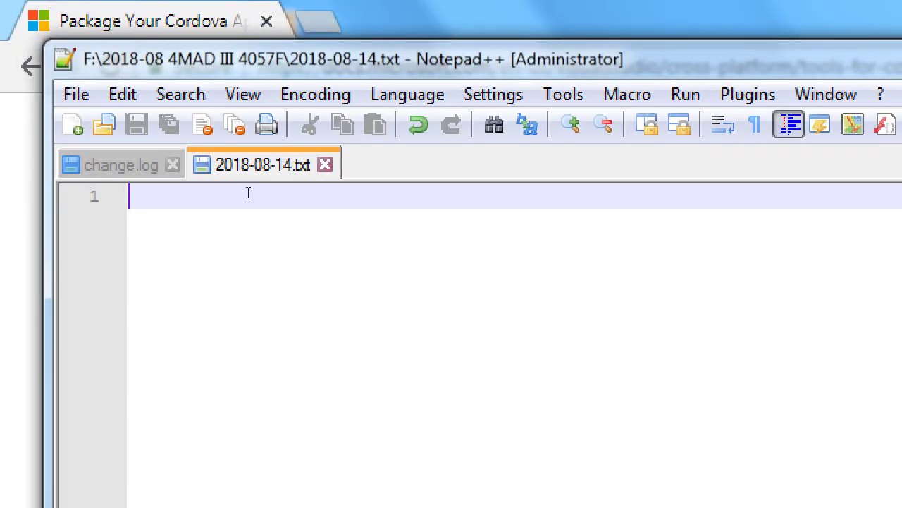
type("Before we can publis")
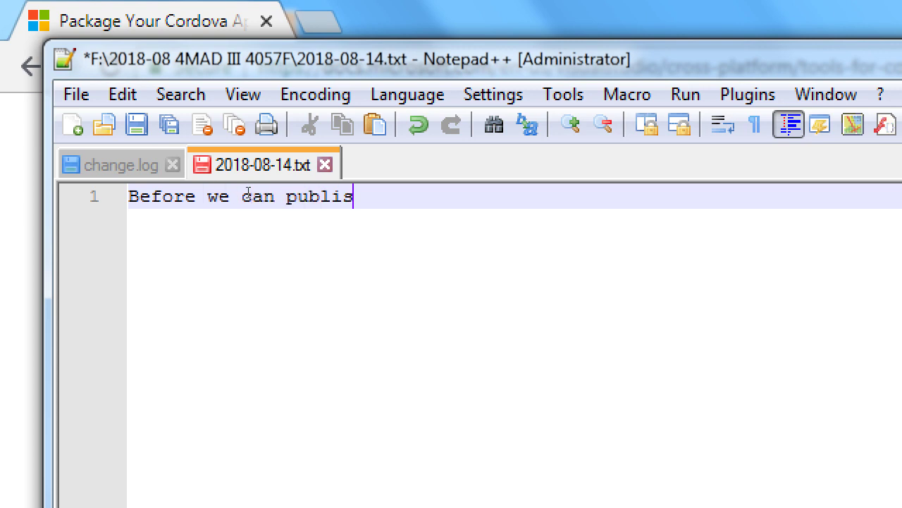
type("h our ca")
key("BackSpace")
key("BackSpace")
type("app to the App Stores (Android)")
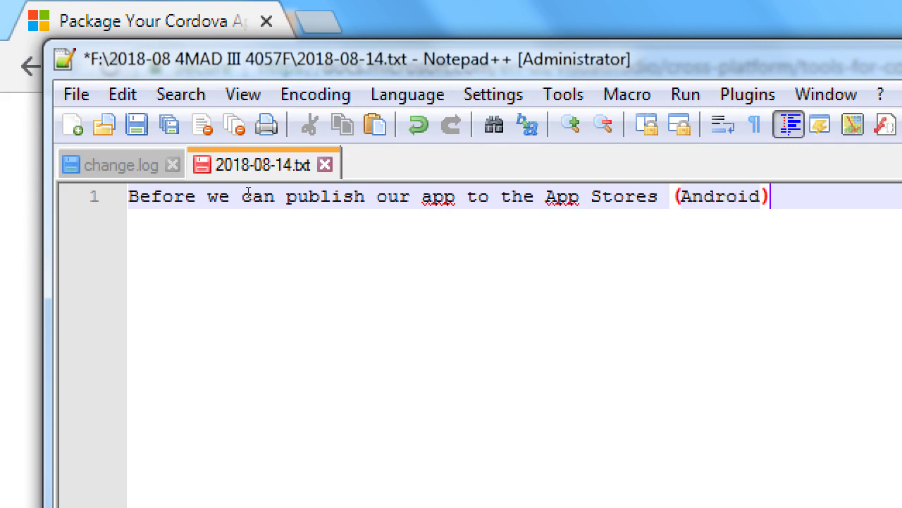
type(",")
key("Return")
- Add the line 'we need to Build it as a Release version of the app (not Debug)' and save
type("We need to ")
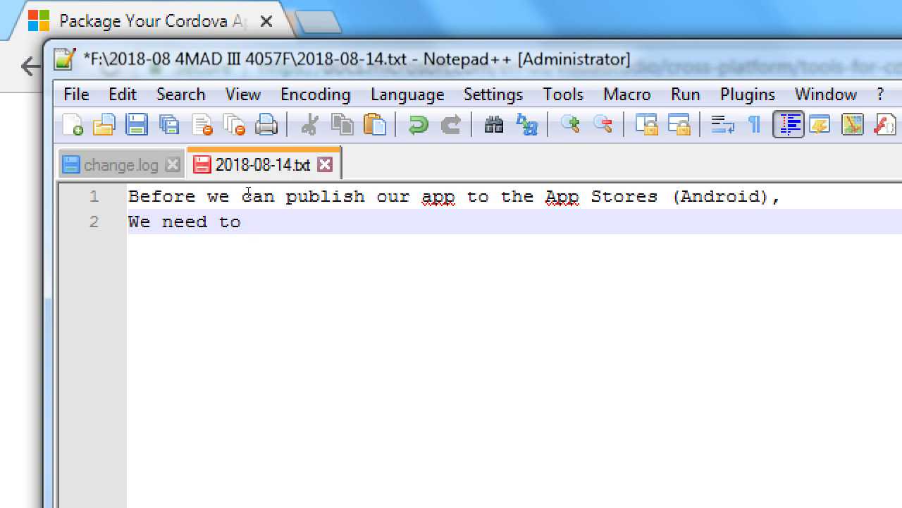
type("Build it as a")
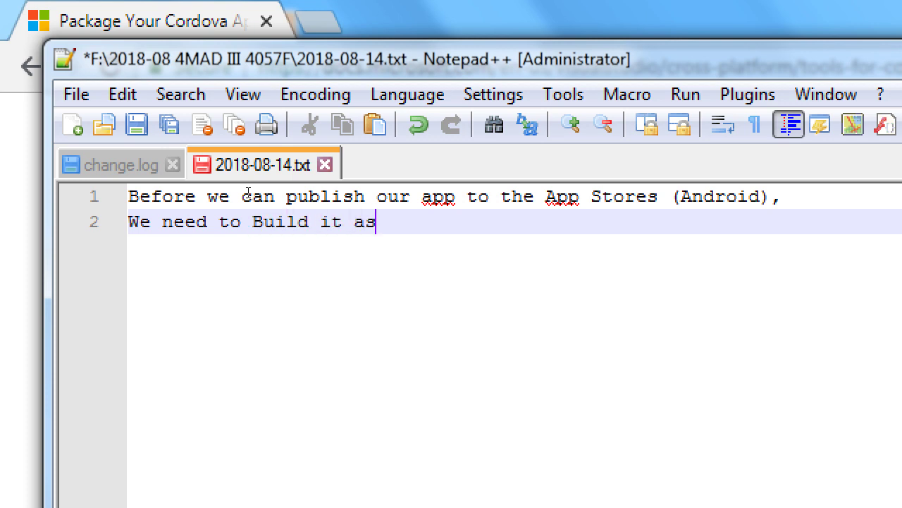
key("Home")
key("Delete")
type("w")
key("End")
type("Releaas")
key("BackSpace")
key("BackSpace")
type("se version of t")
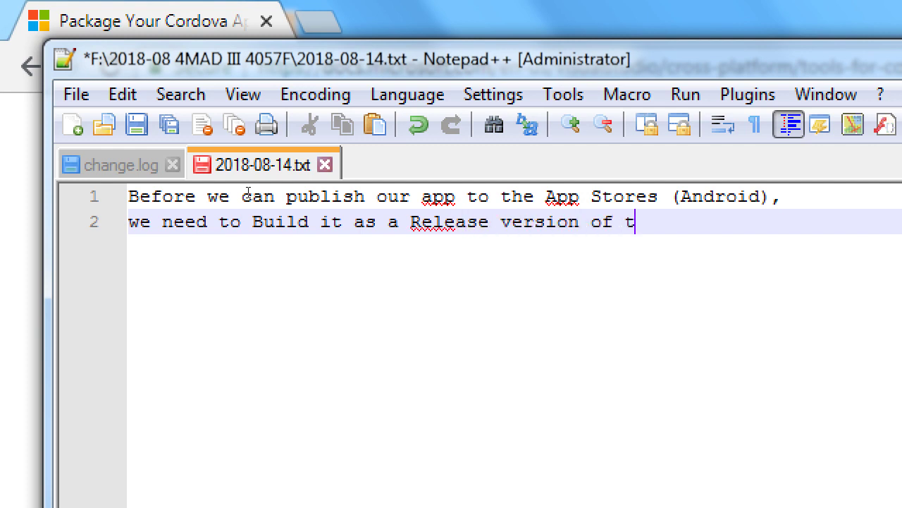
type("he app (not D")
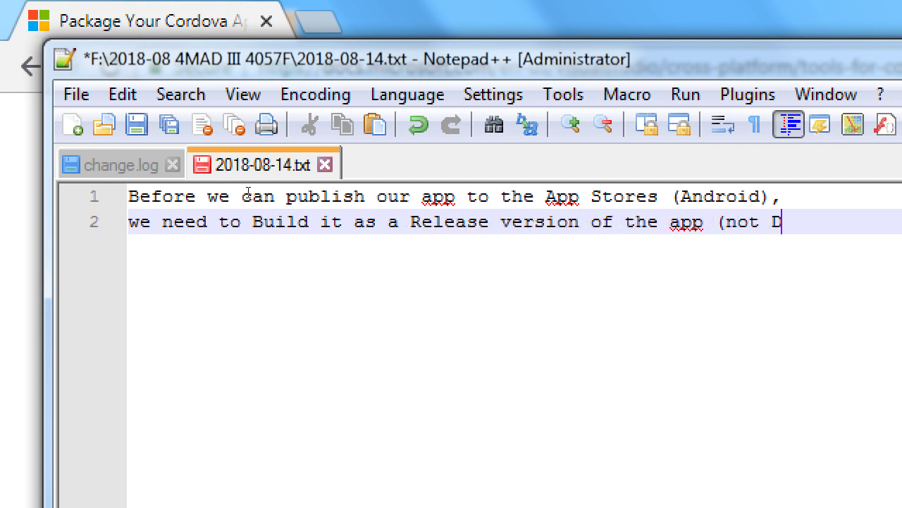
type("ebug)")
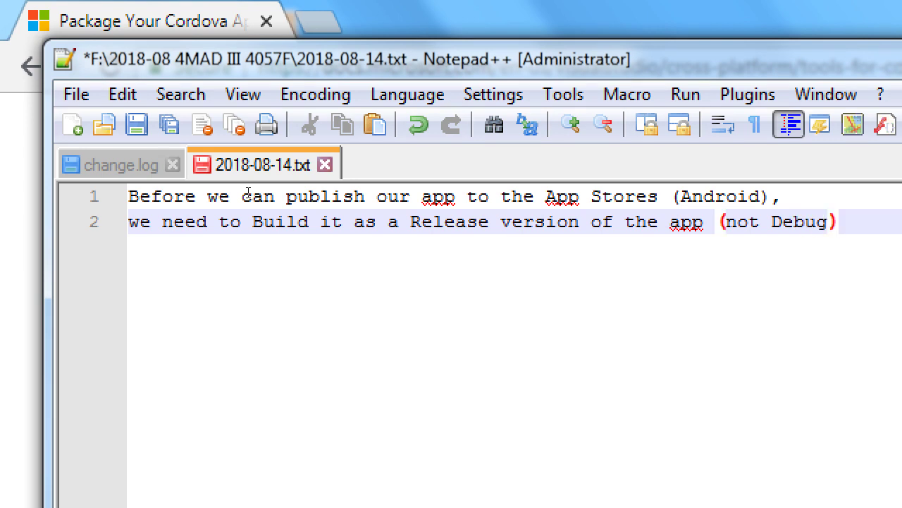
key("Return")
key("ctrl+s")
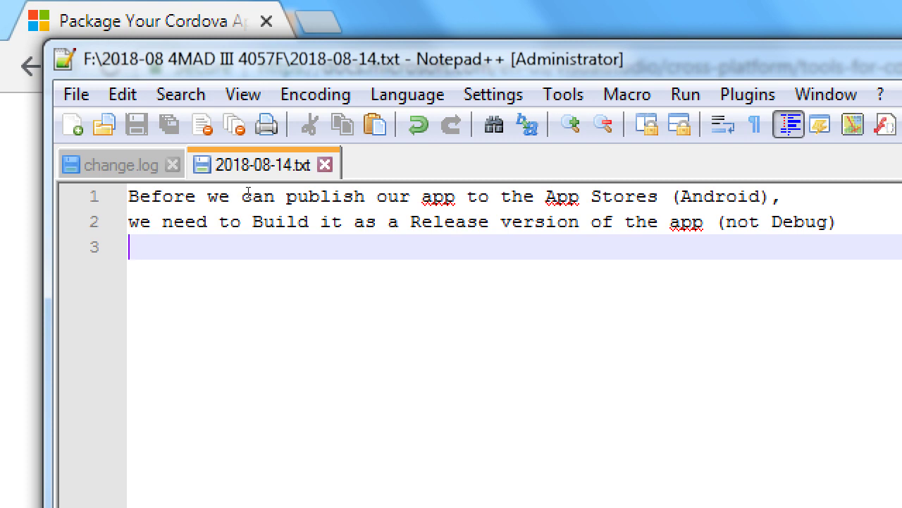
- Begin the third line 'Before that, we need a Developer's Certificate (aka Signing Certificate'
type("Before that")
key("BackSpace")
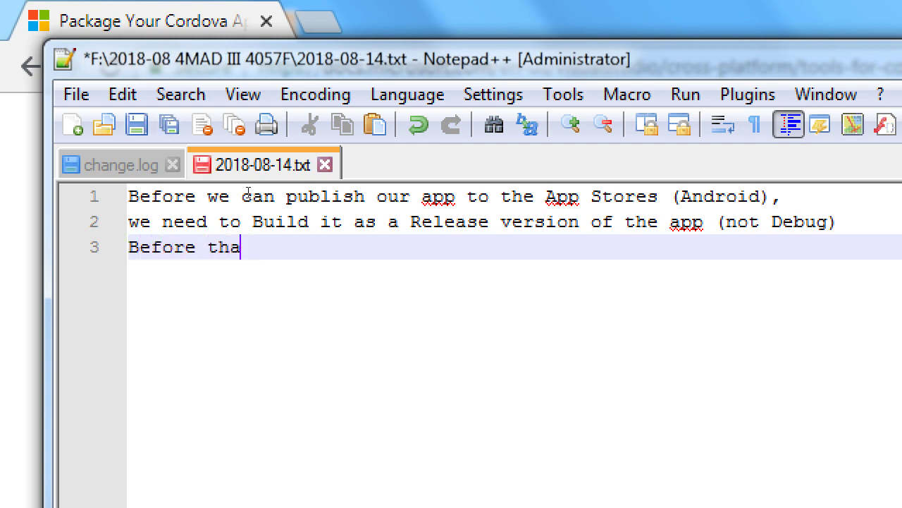
type("t, we need a Developer's")
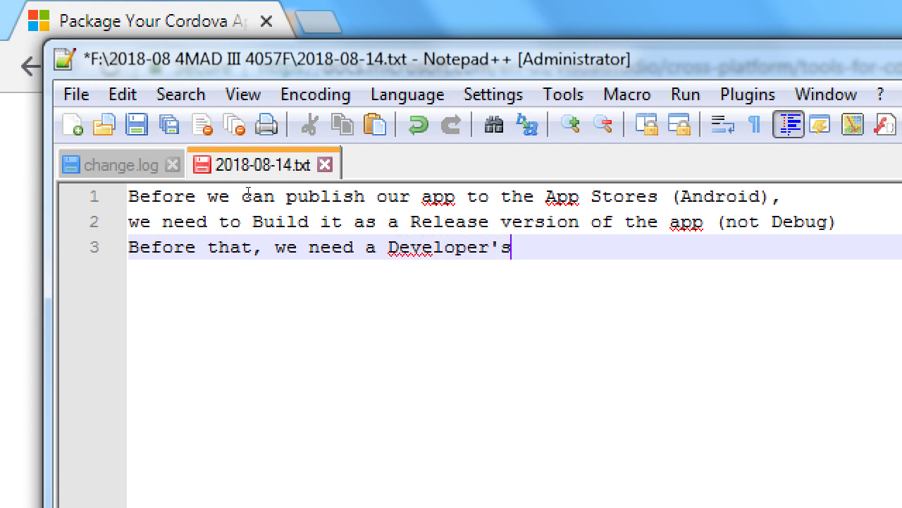
type(" Certificate (aka ")
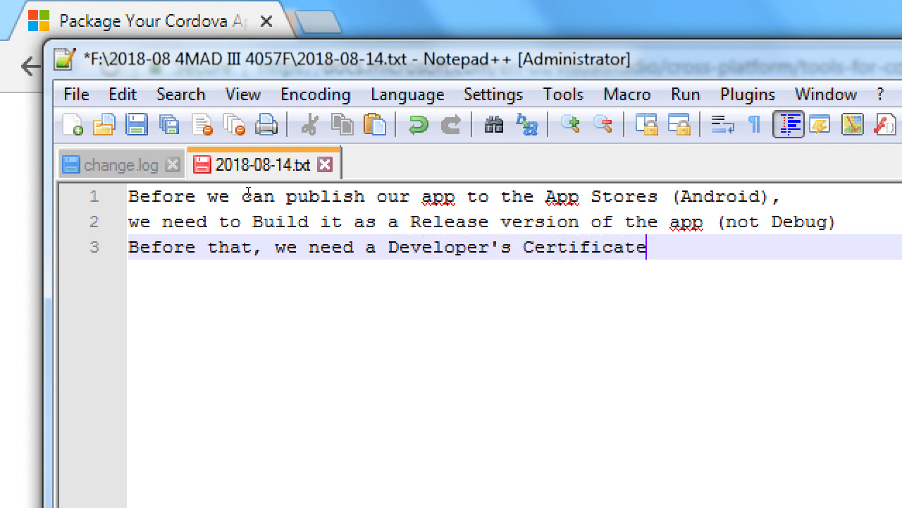
type("Signing Certificate, aak")
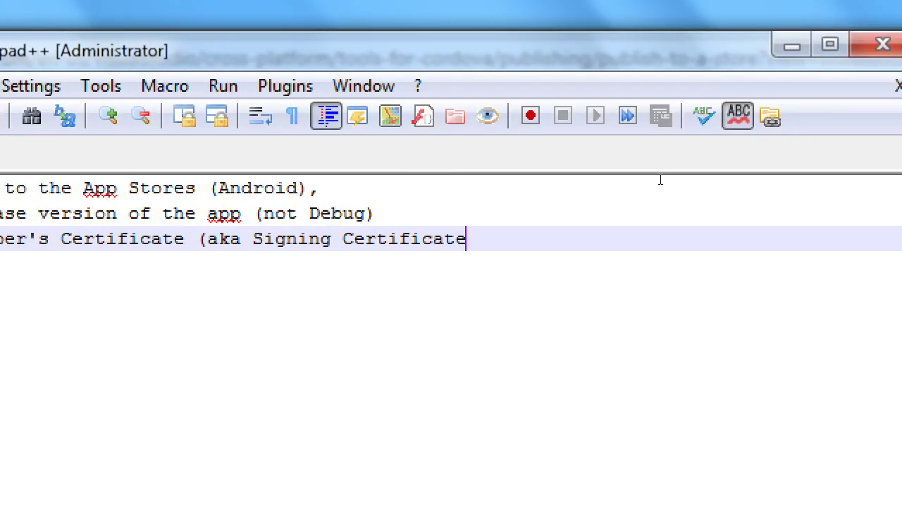